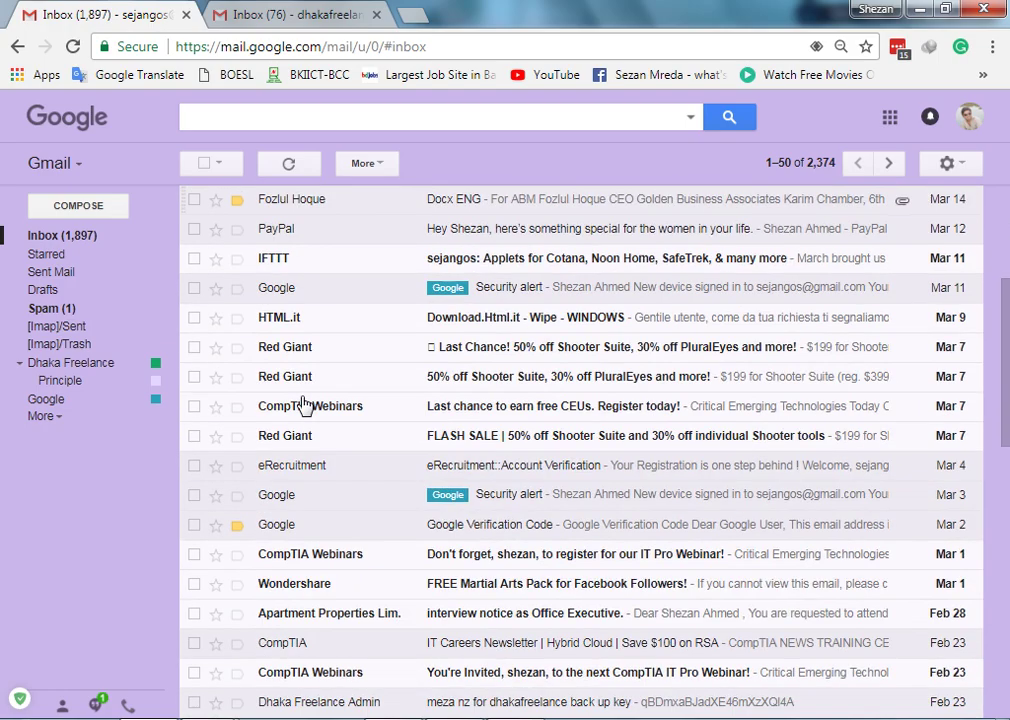
Move the two Mar 7 Red Giant emails offering 50% off Shooter Suite to the Google label, and open that label.
left_click(194, 347)
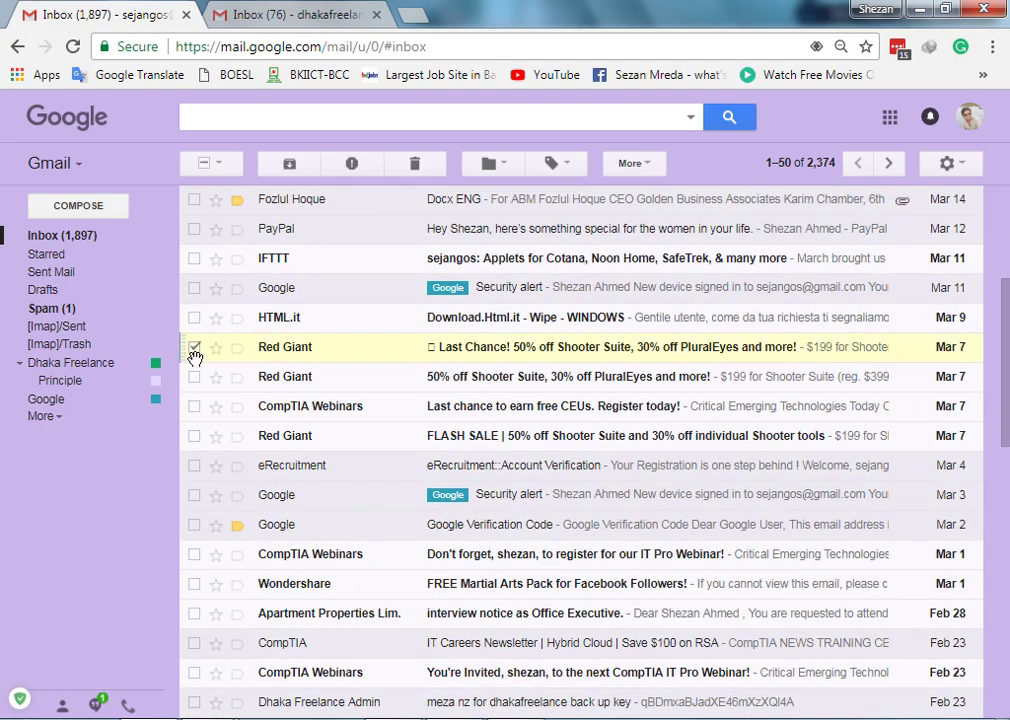
left_click(194, 376)
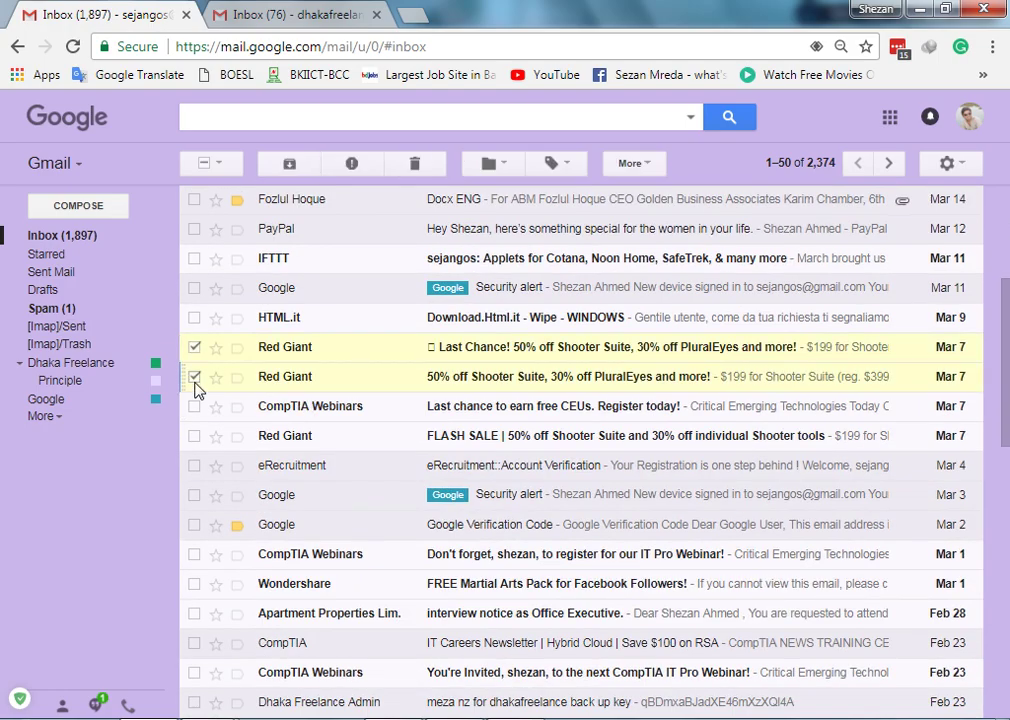
left_click(548, 163)
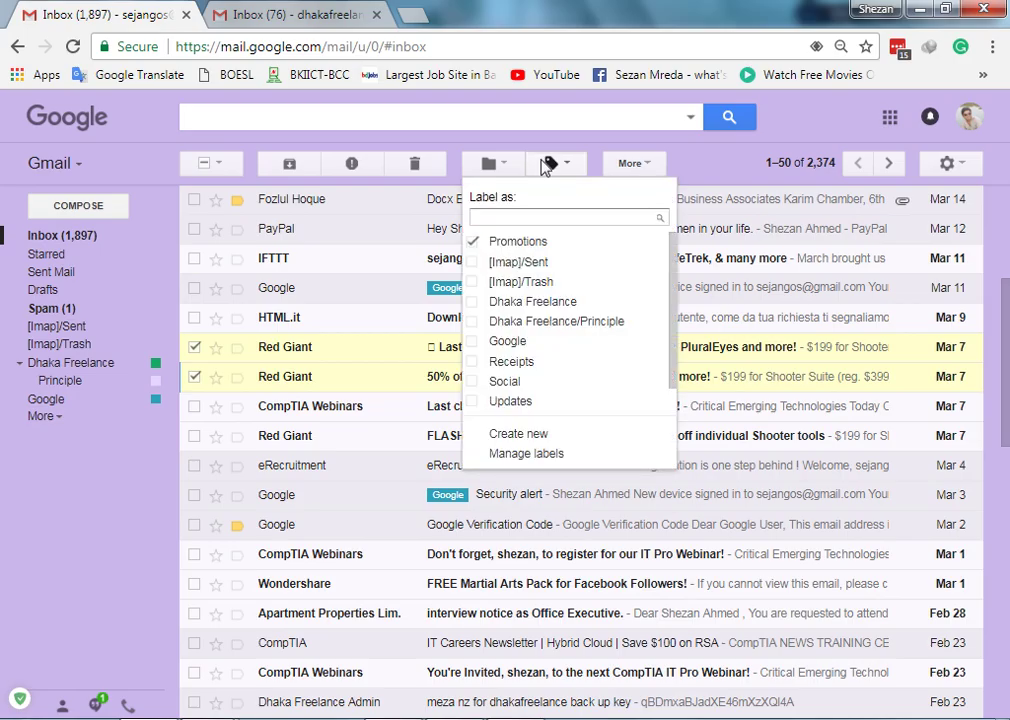
left_click(508, 172)
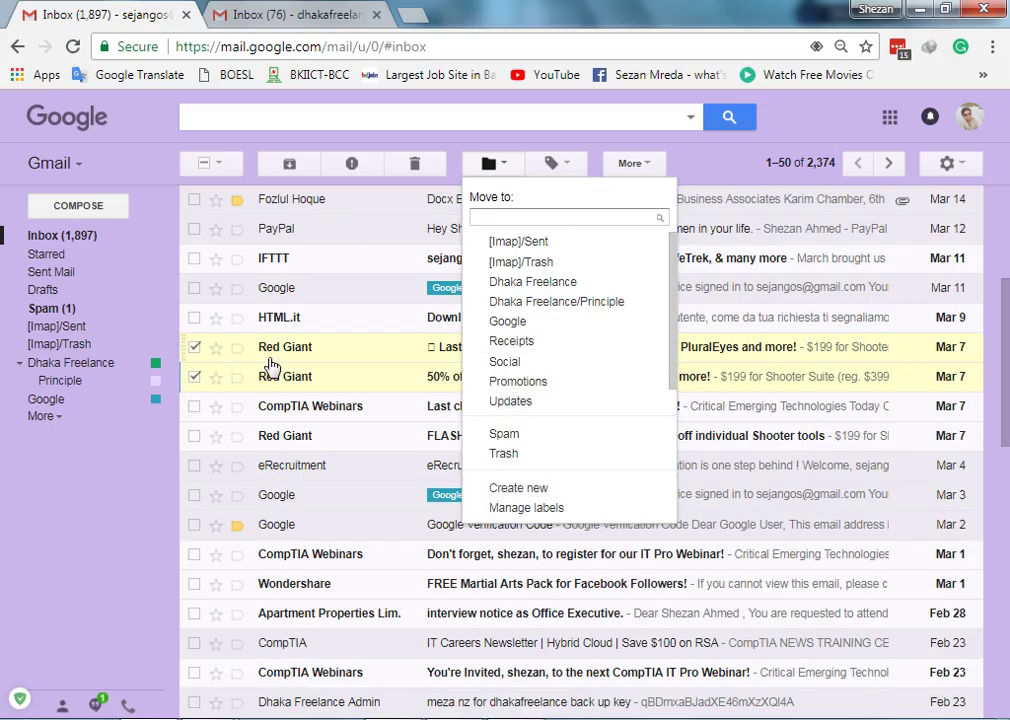
left_click(495, 325)
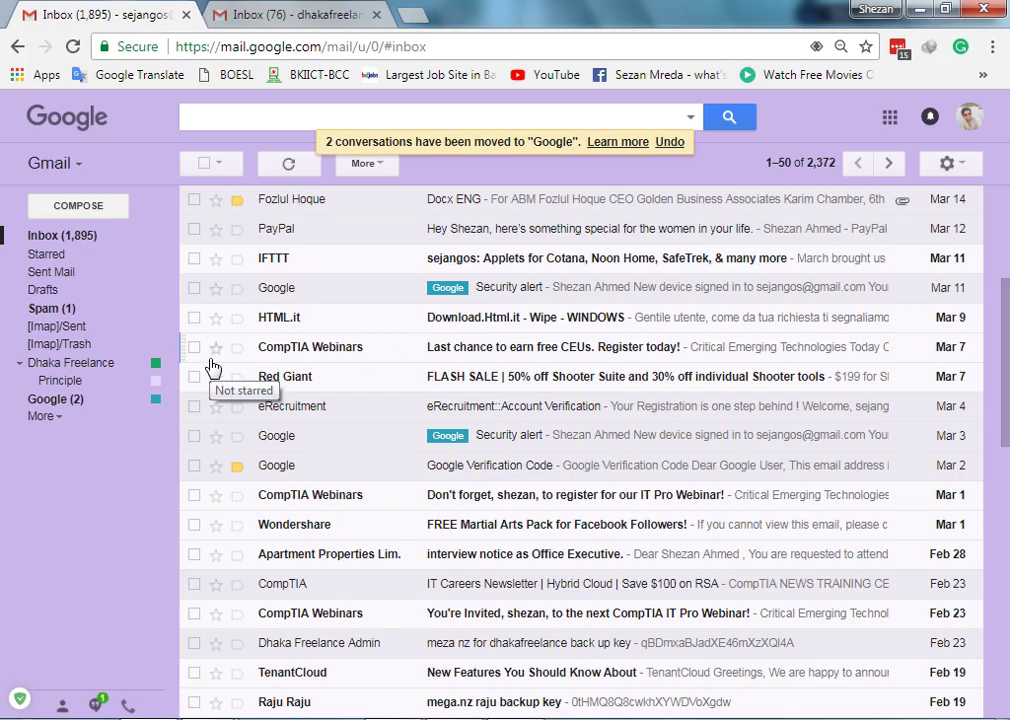
left_click(76, 403)
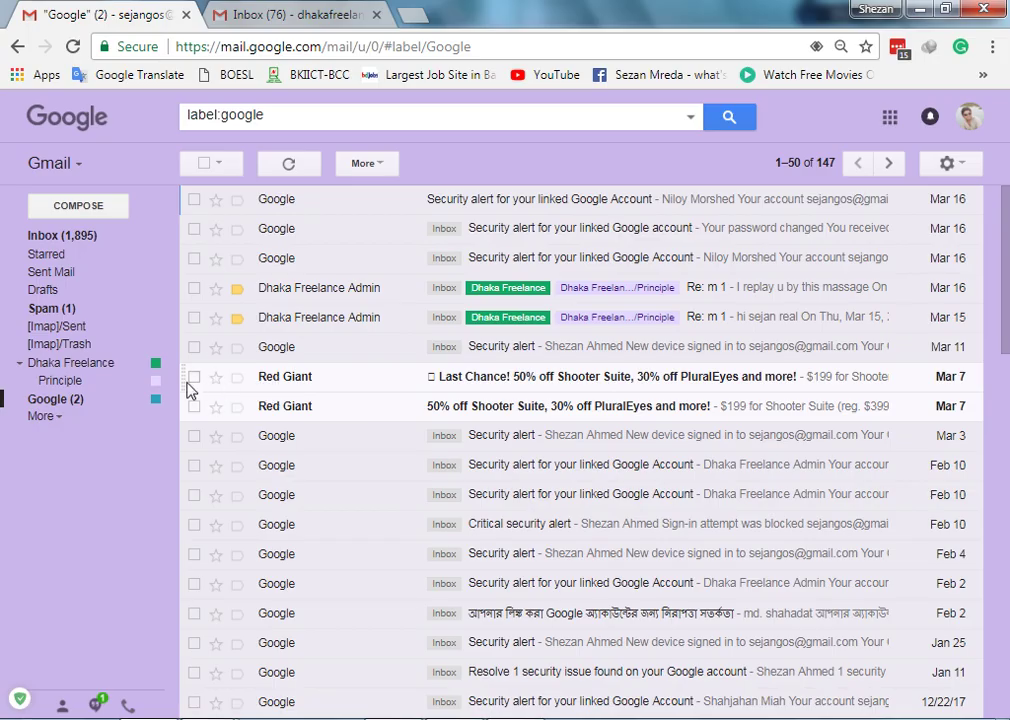
Return to the inbox and move the Mar 16 email with the subject "paer" to the Google label.
left_click(45, 240)
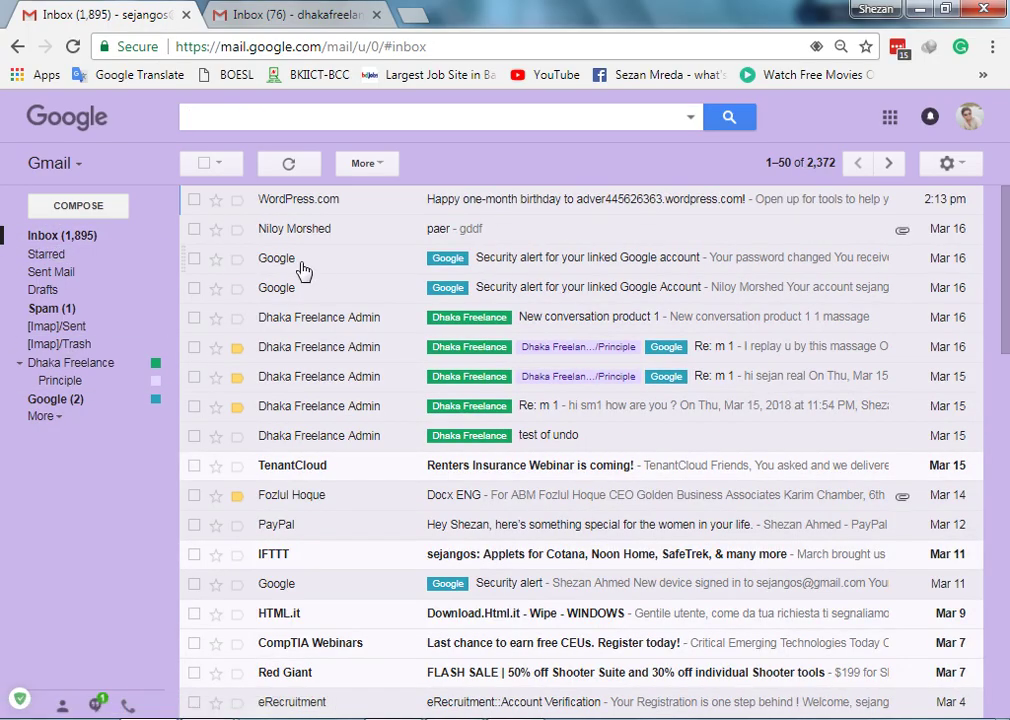
left_click(195, 229)
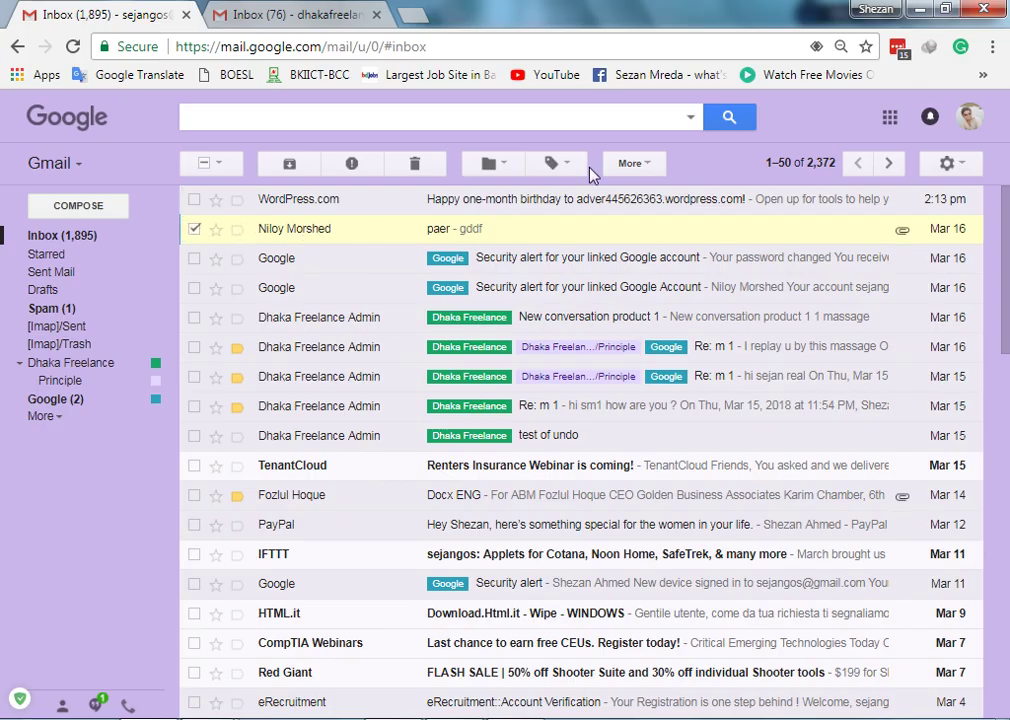
left_click(492, 163)
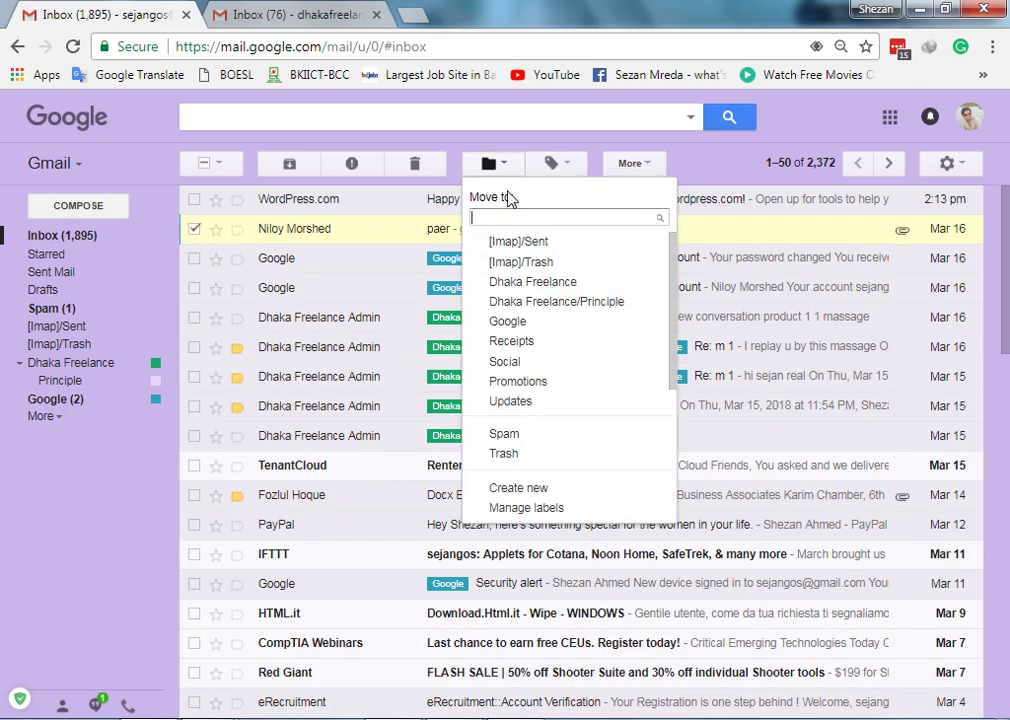
left_click(515, 321)
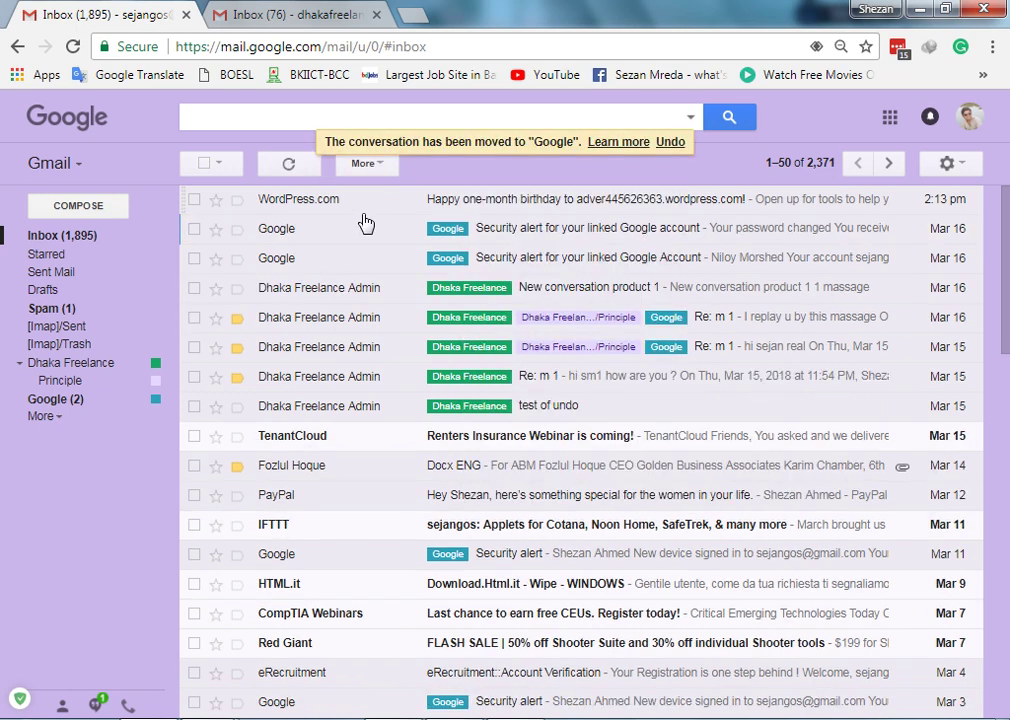
Open the Google label and look through the emails filed under it.
left_click(63, 402)
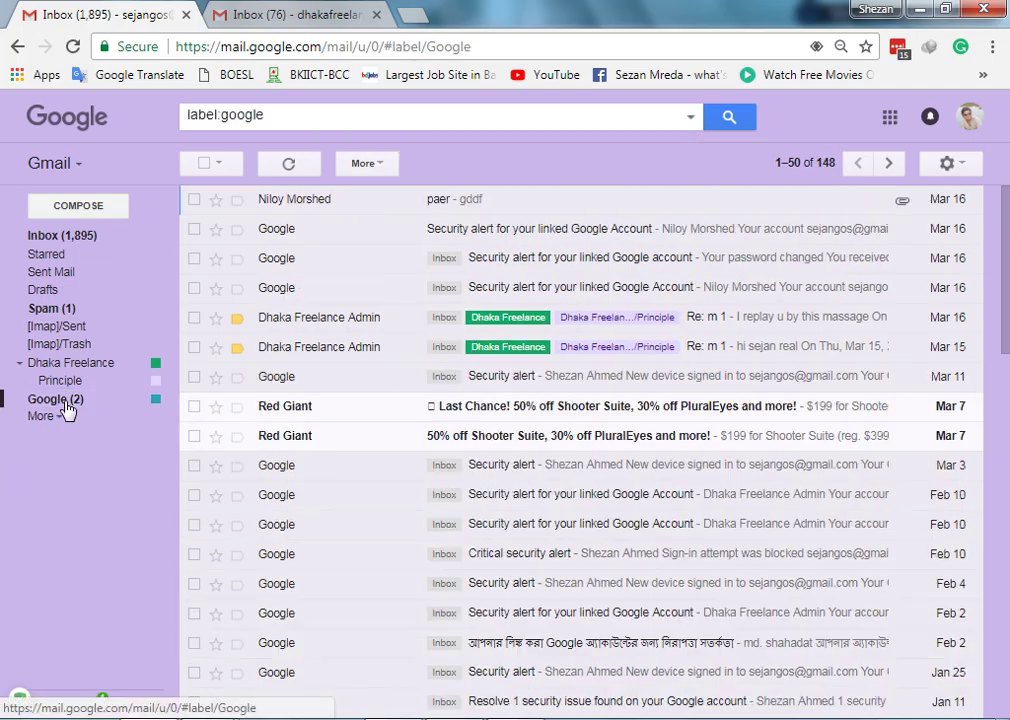
scroll(345, 401, "down", 5)
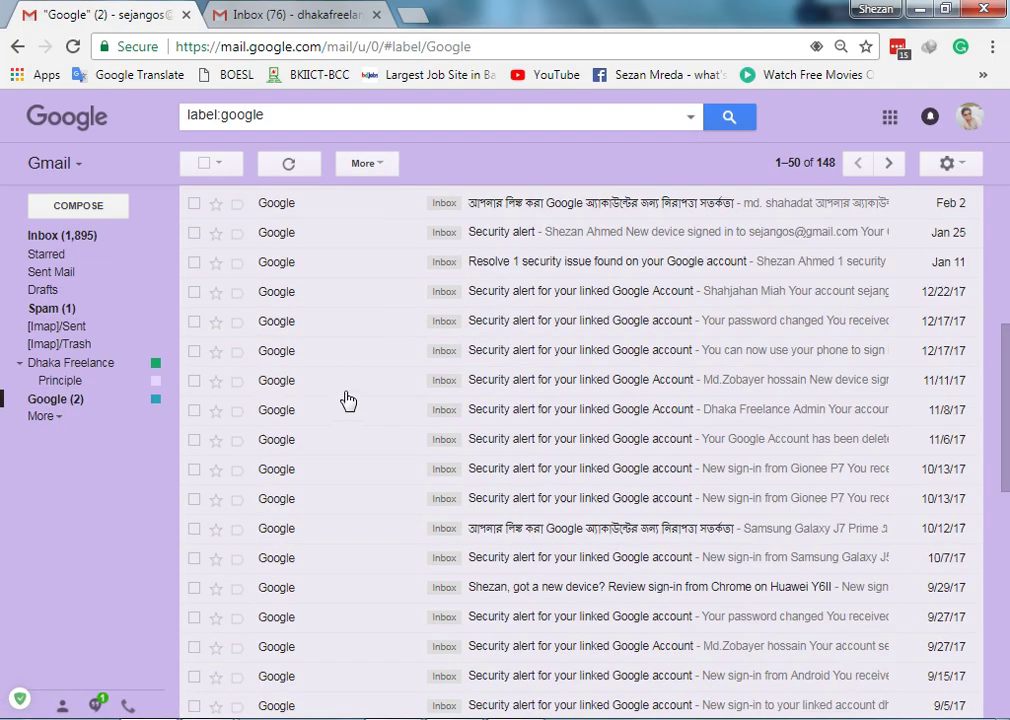
scroll(345, 401, "up", 5)
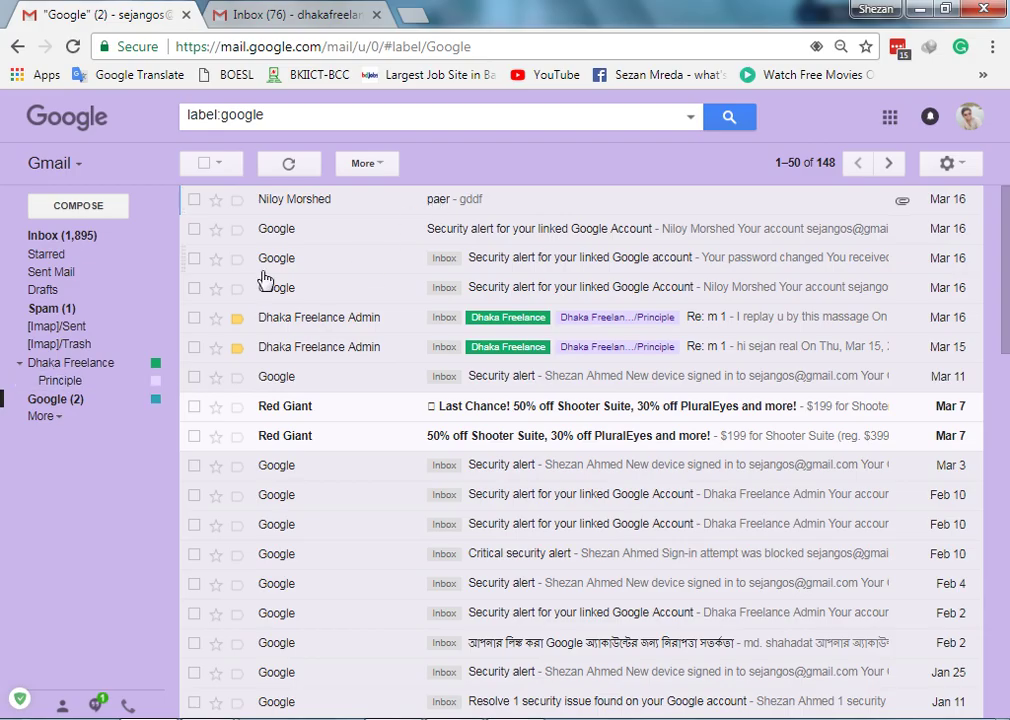
mouse_move(264, 234)
Move the inbox's HTML.it, Mar 7 CompTIA Webinars and Red Giant emails into a new label named "New Label 4 us", and open it.
left_click(70, 240)
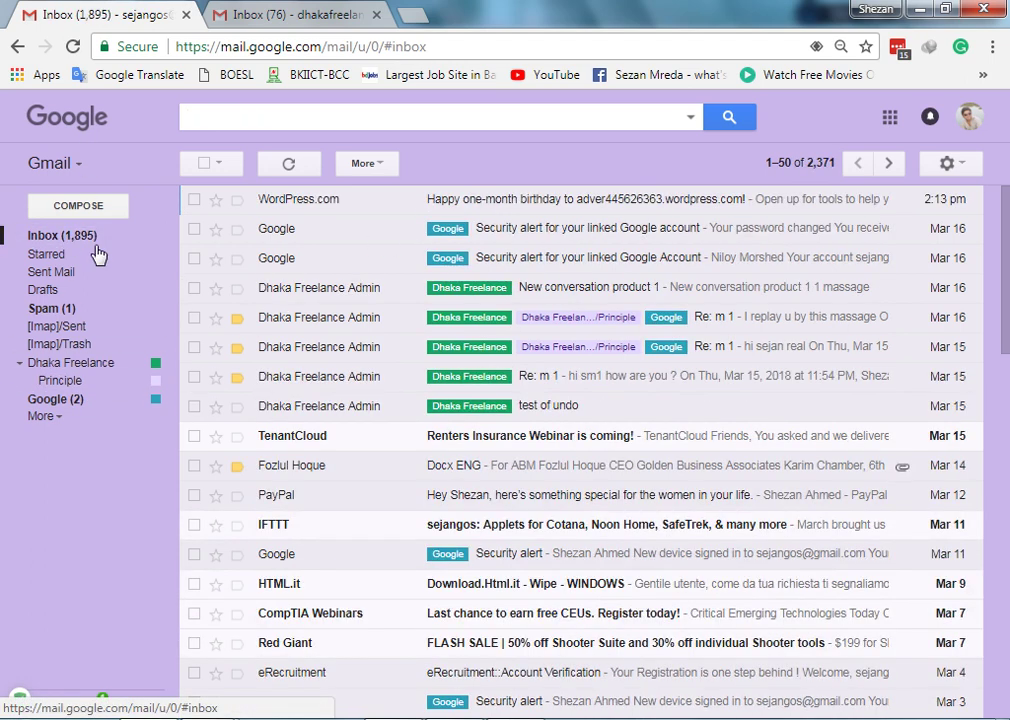
scroll(278, 394, "down", 1)
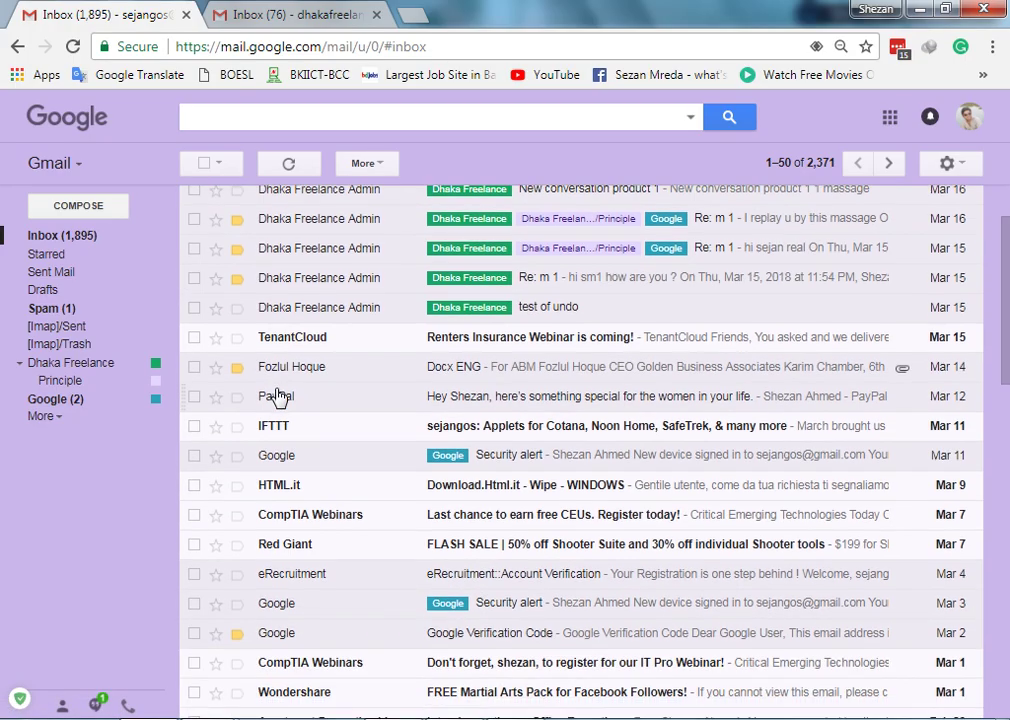
left_click(194, 485)
left_click(194, 514)
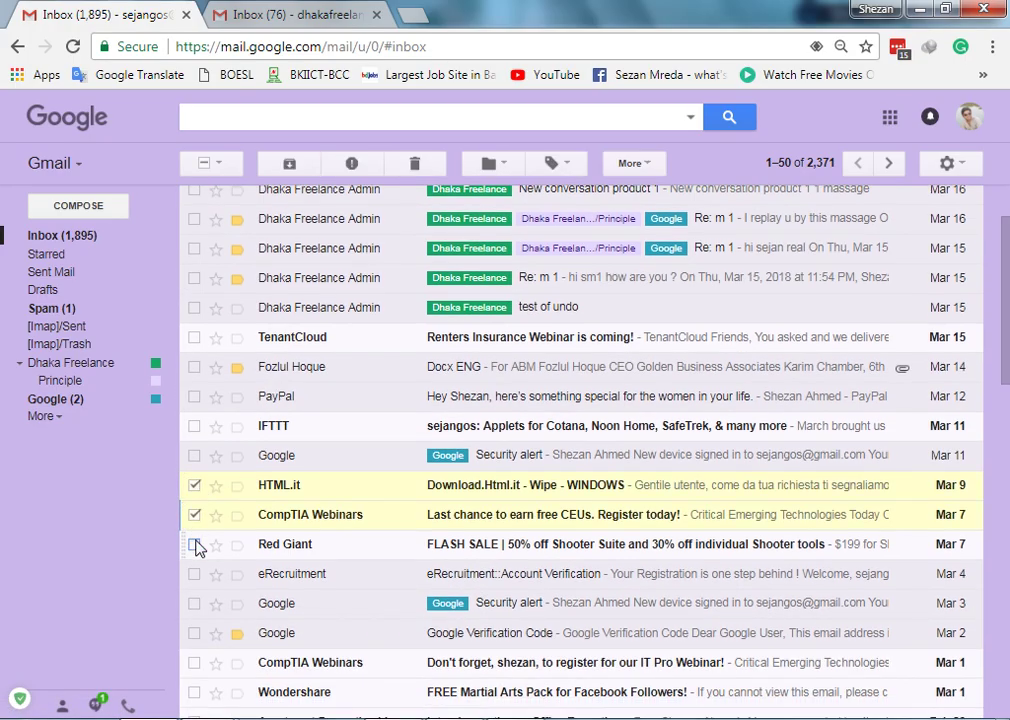
left_click(194, 544)
left_click(543, 174)
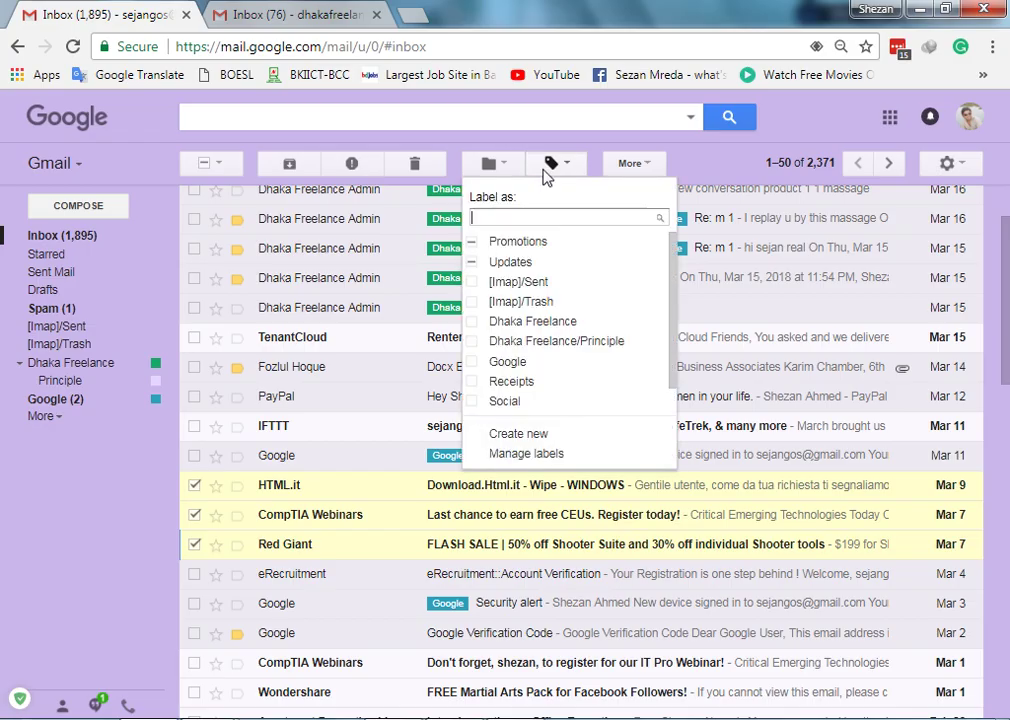
left_click(485, 170)
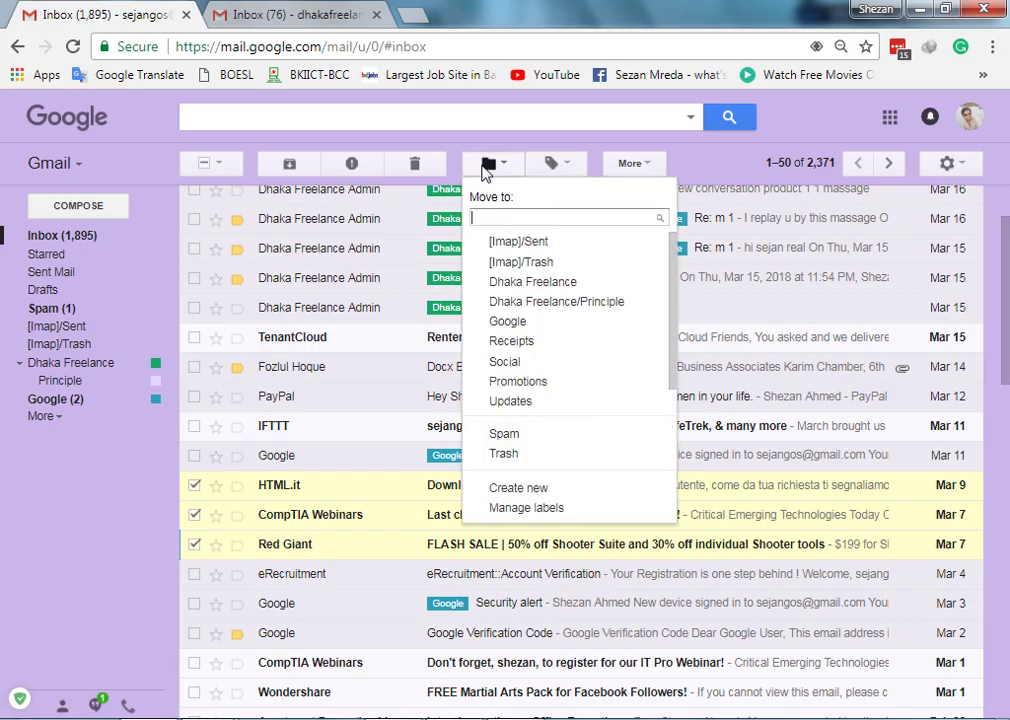
left_click(498, 494)
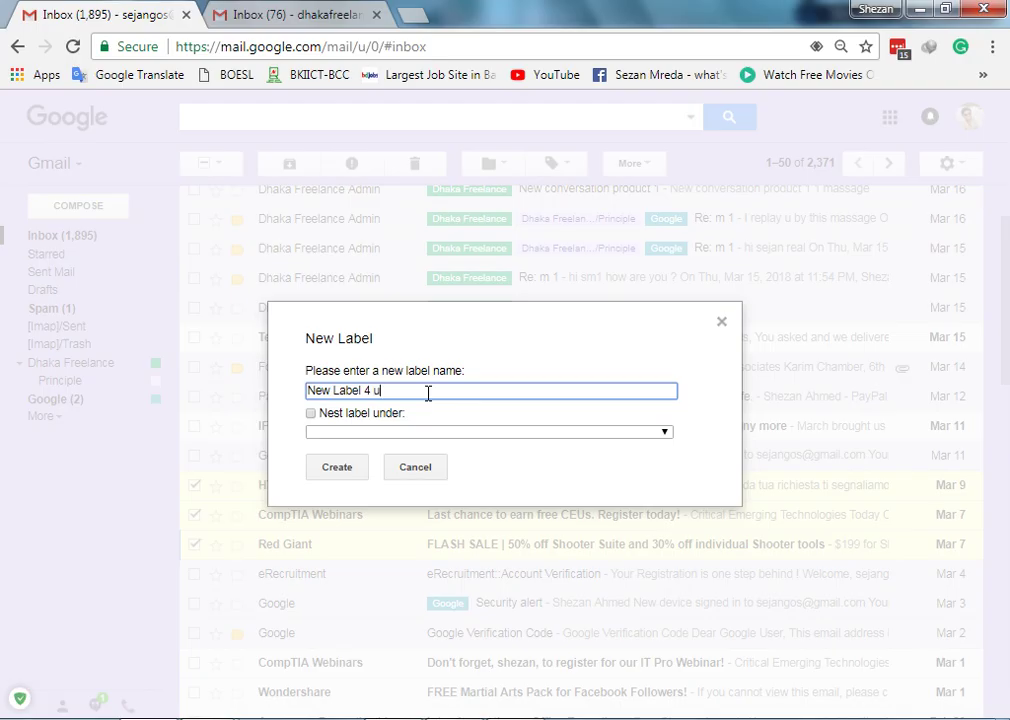
left_click(333, 474)
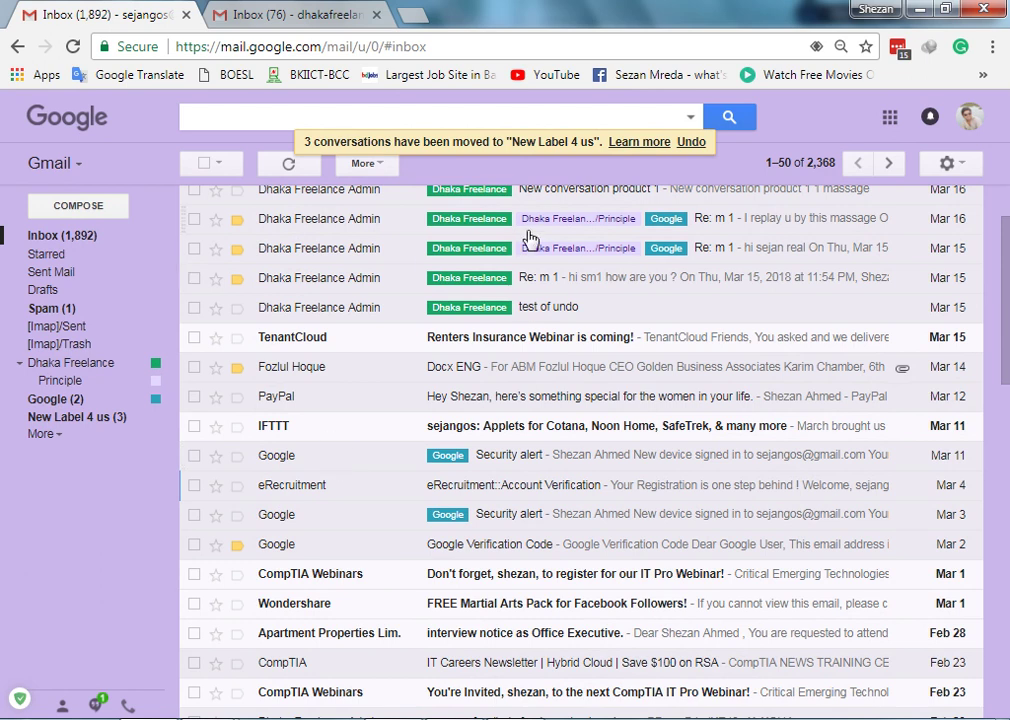
left_click(72, 420)
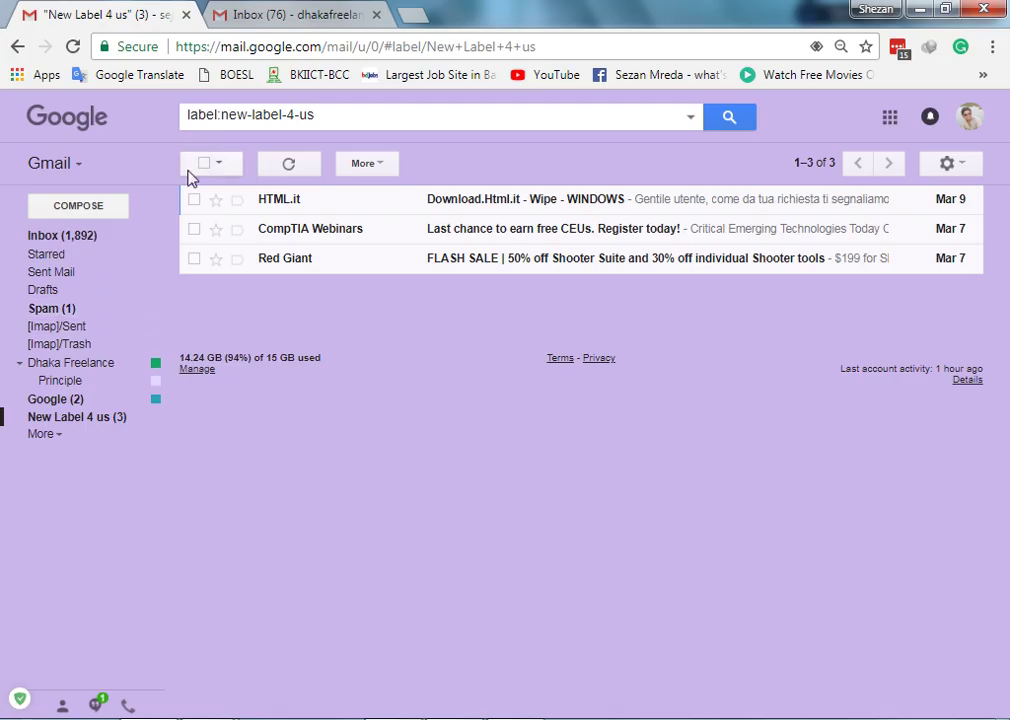
Move the IFTTT and Mar 15 TenantCloud emails from the inbox to "New Label 4 us", and open that label.
left_click(58, 244)
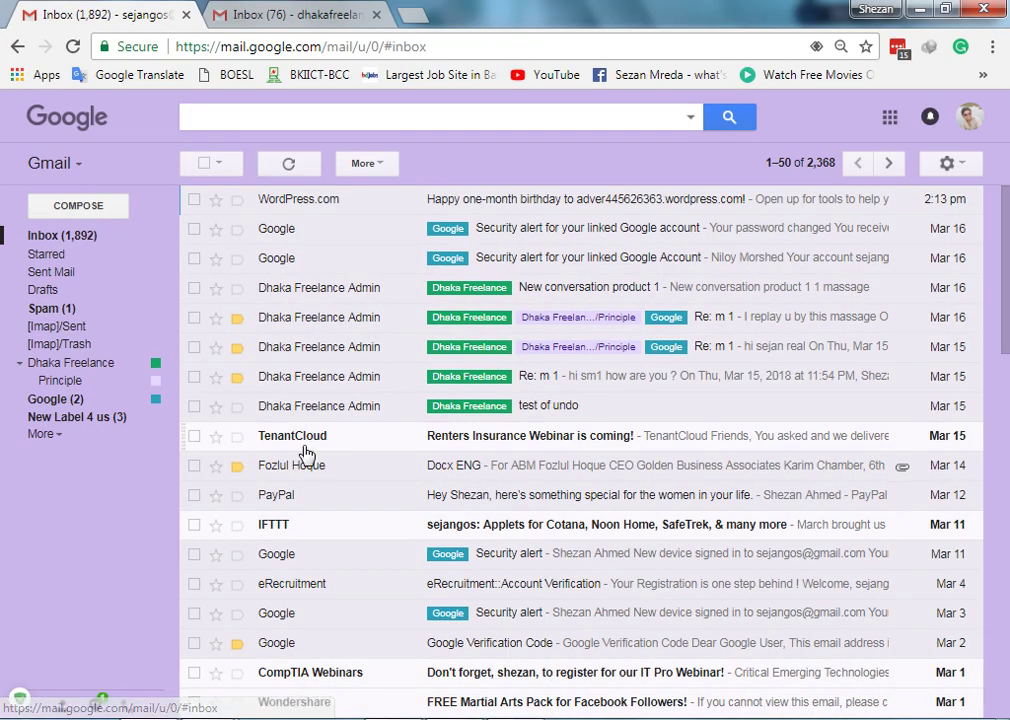
scroll(296, 447, "down", 3)
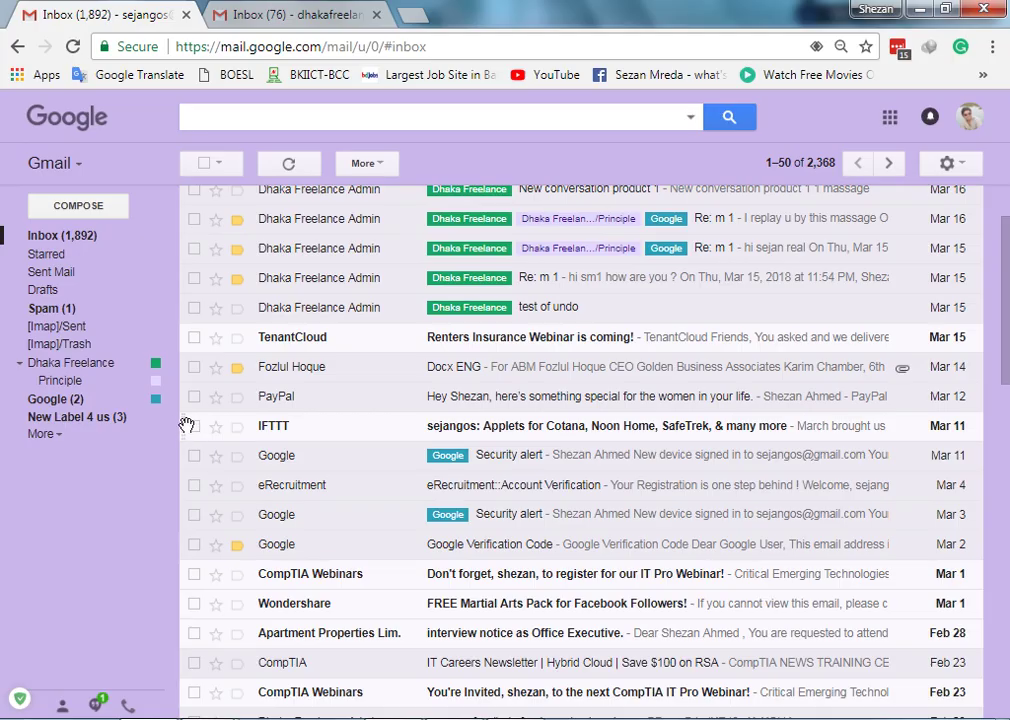
left_click_drag(185, 426, 99, 418)
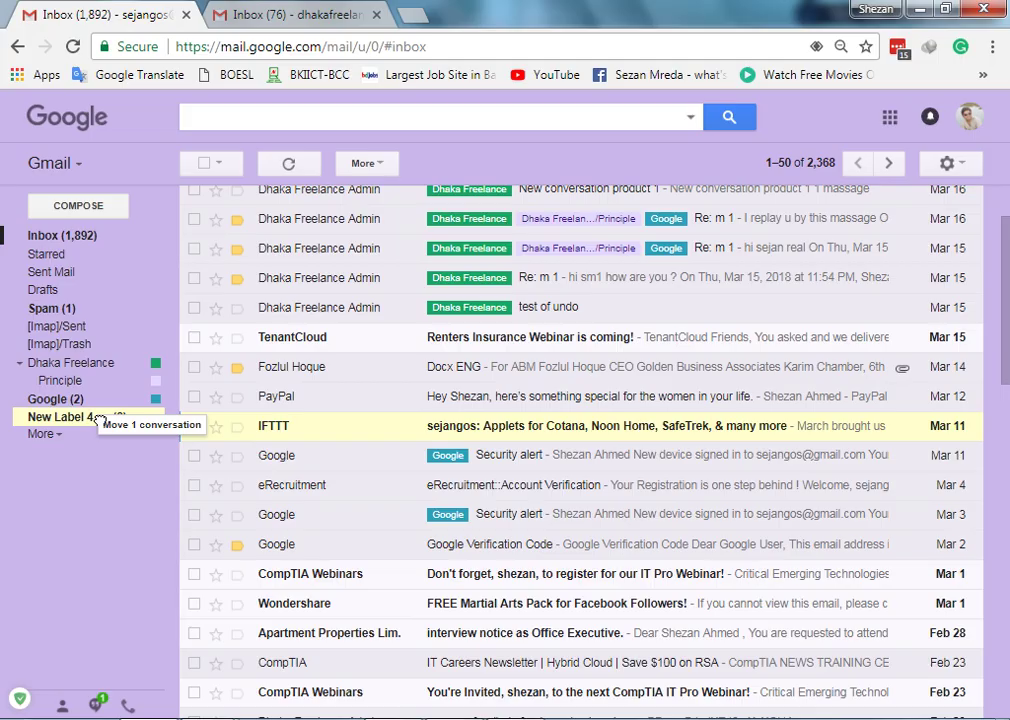
left_click_drag(99, 419, 99, 420)
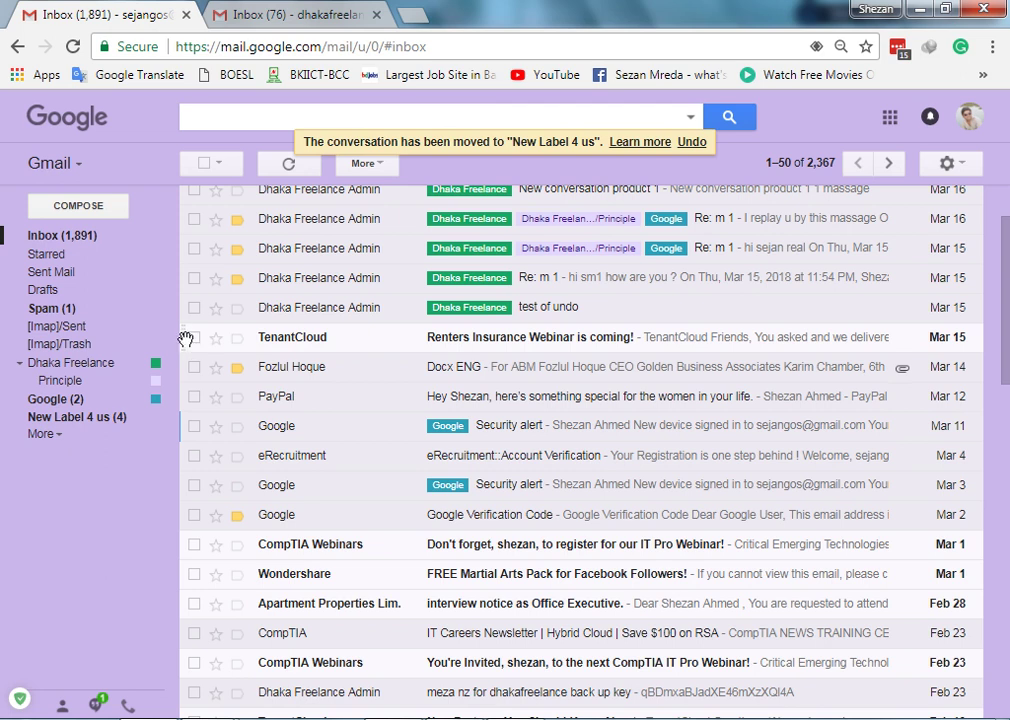
left_click_drag(183, 340, 68, 420)
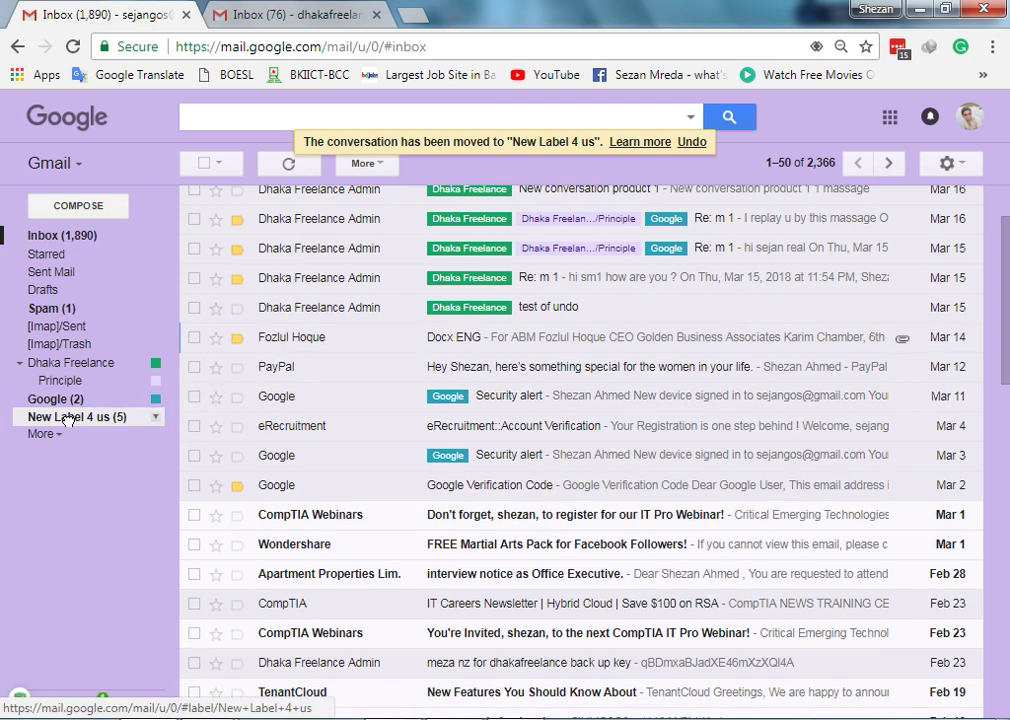
left_click(68, 418)
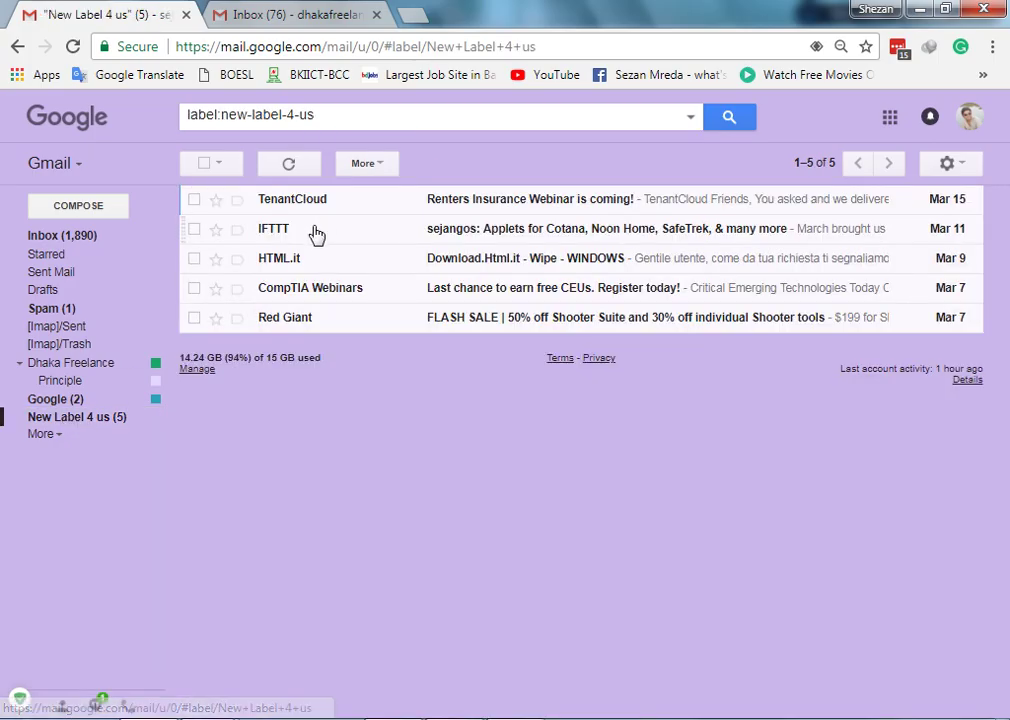
Move the IFTTT and HTML.it emails from "New Label 4 us" back to the Inbox.
left_click(77, 249)
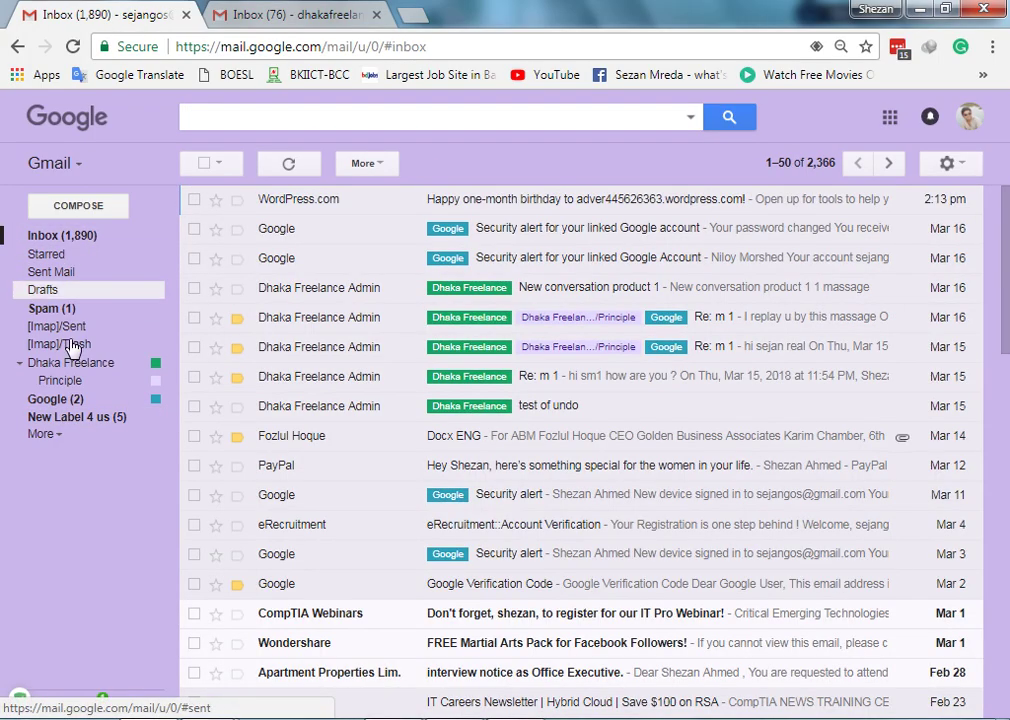
left_click(63, 419)
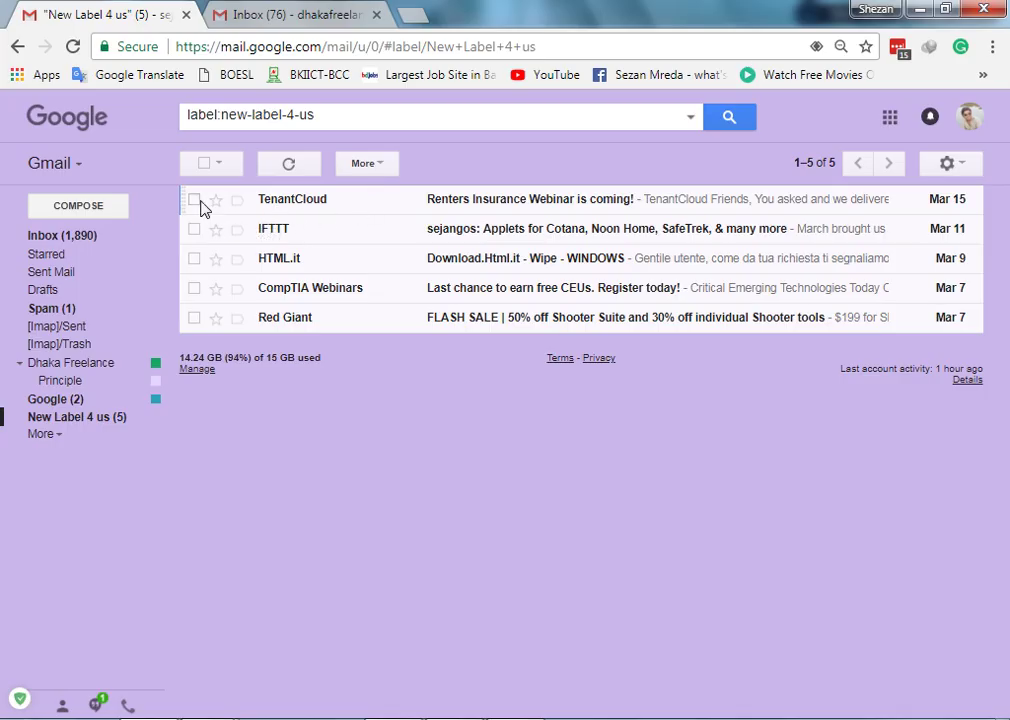
left_click(193, 229)
left_click(195, 260)
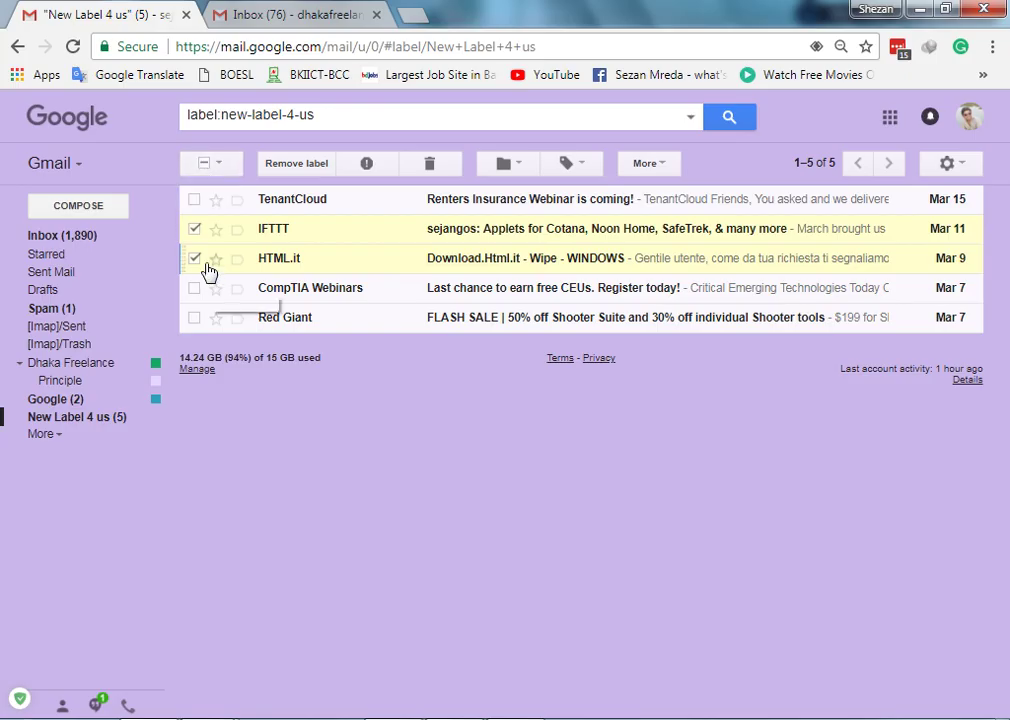
left_click_drag(185, 237, 103, 236)
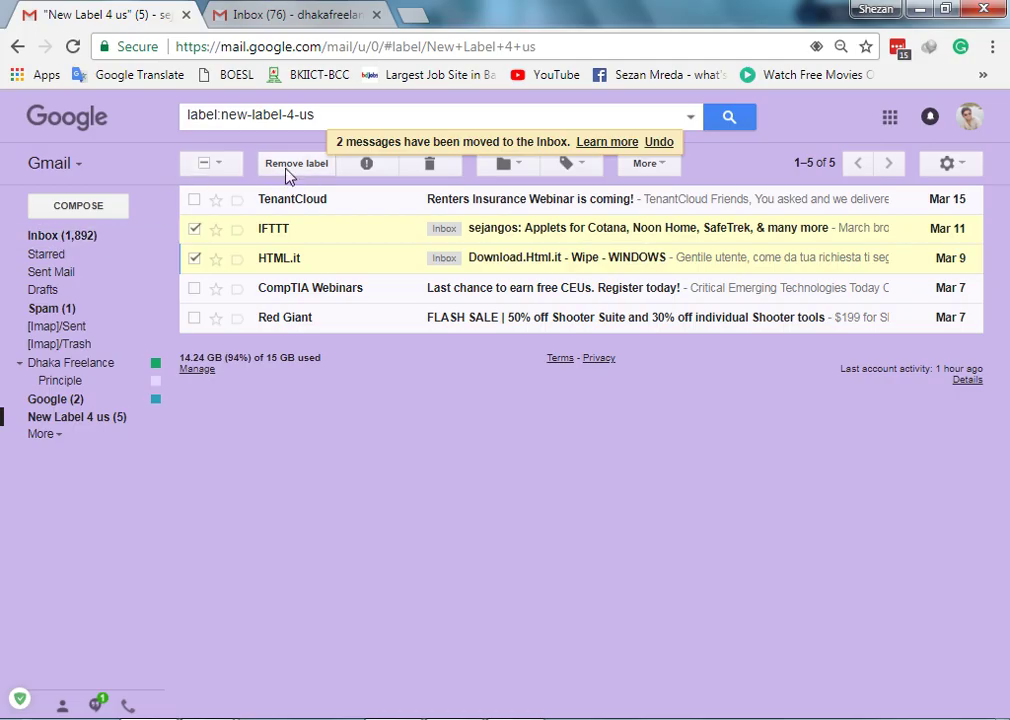
Clear the email selection, refresh the "New Label 4 us" list and return to the inbox.
left_click(219, 165)
left_click(221, 213)
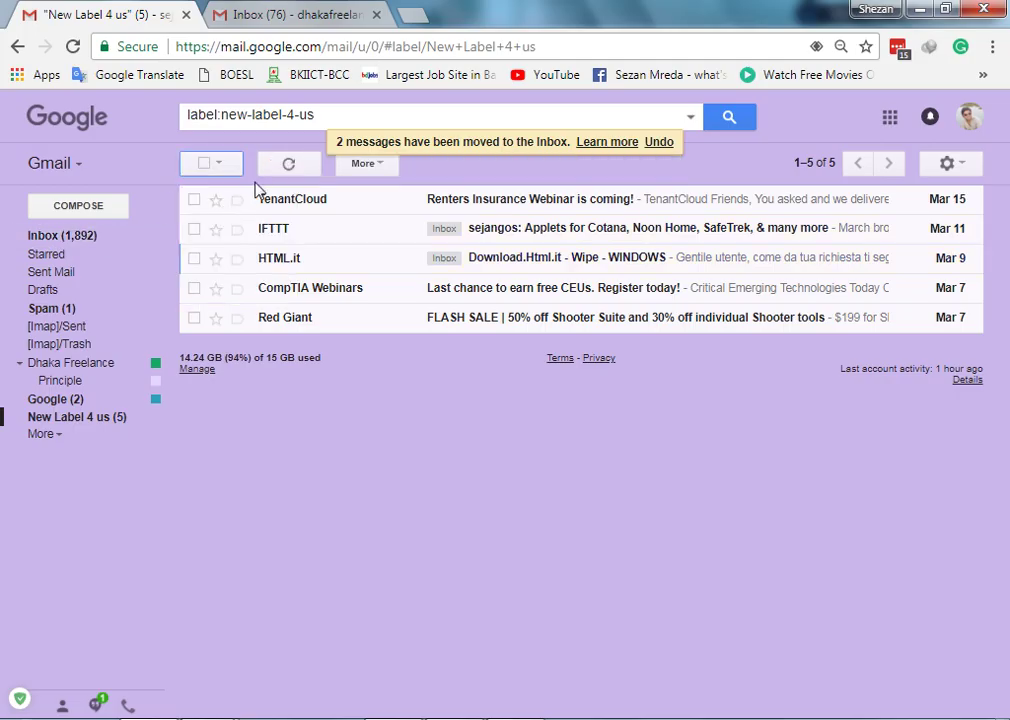
left_click(292, 168)
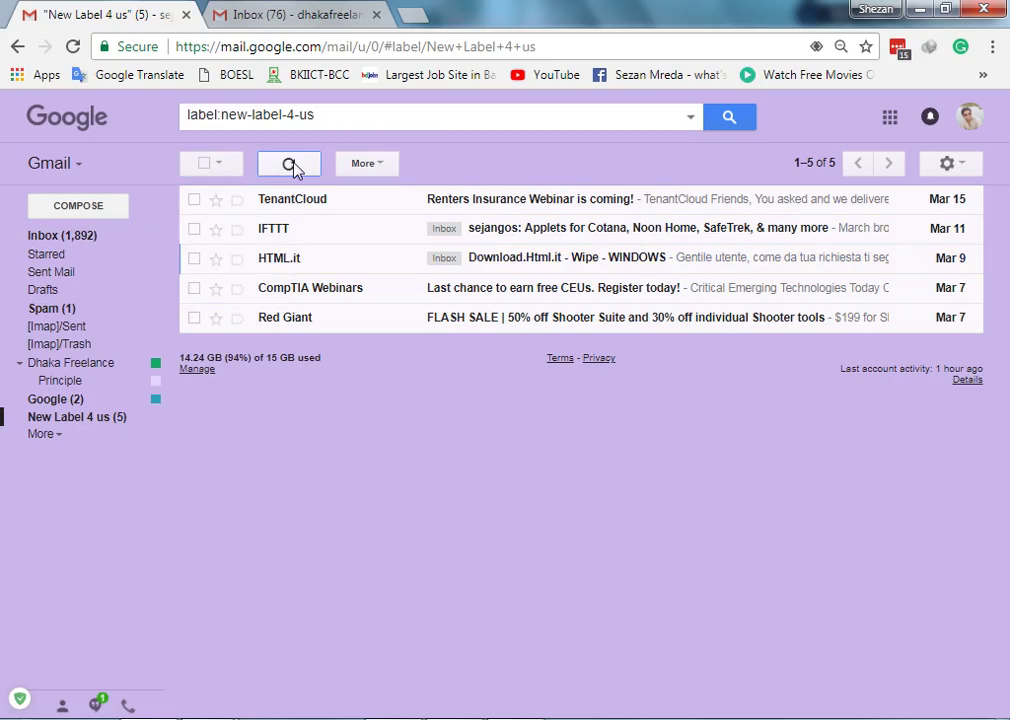
left_click(89, 234)
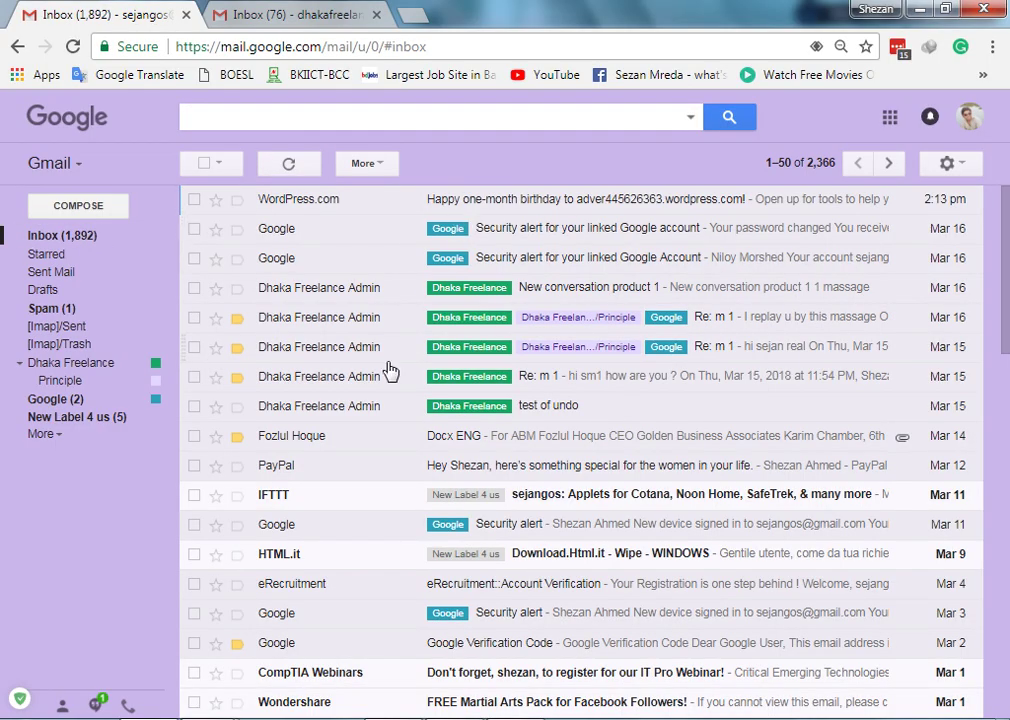